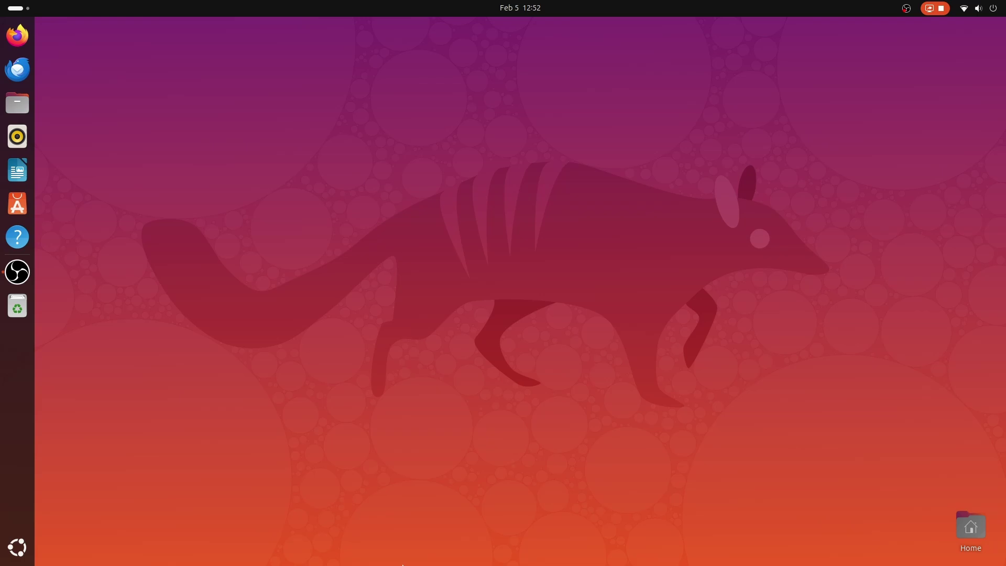
Launch Firefox and search the web for 'vscode'.
click(18, 37)
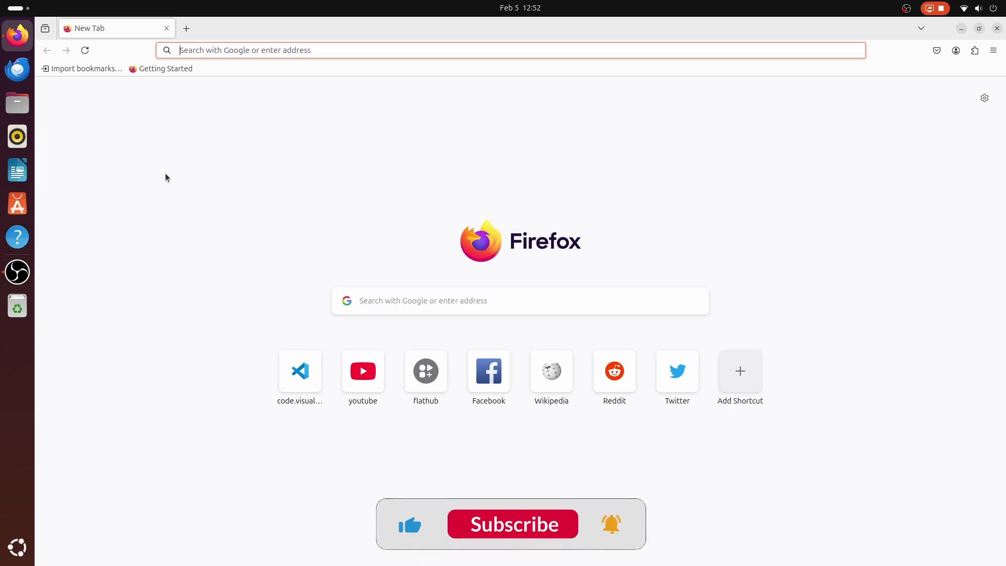
text(vs)
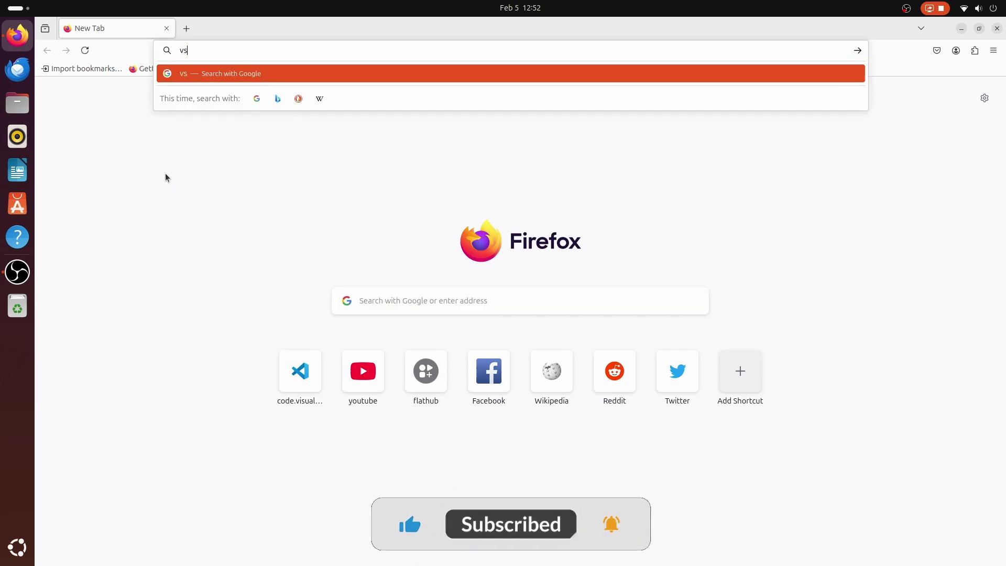
text(code)
key(Return)
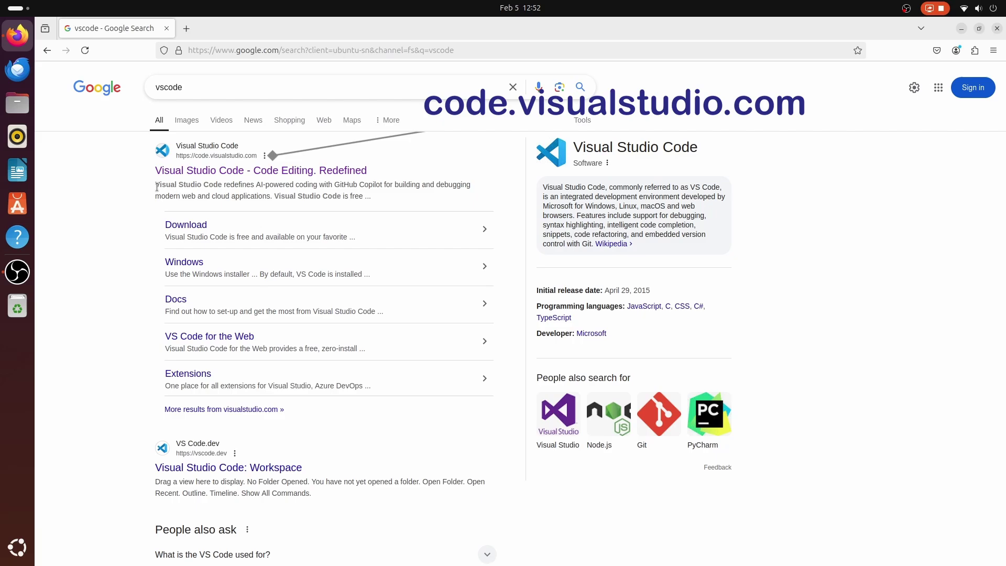
Download the VS Code .deb package from the official site and show it in Downloads.
click(212, 171)
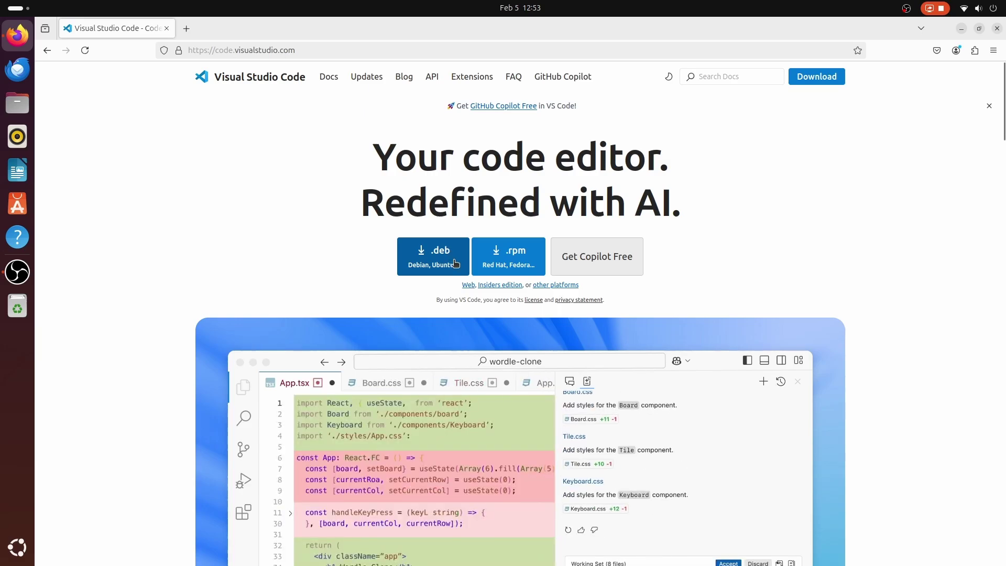
click(431, 264)
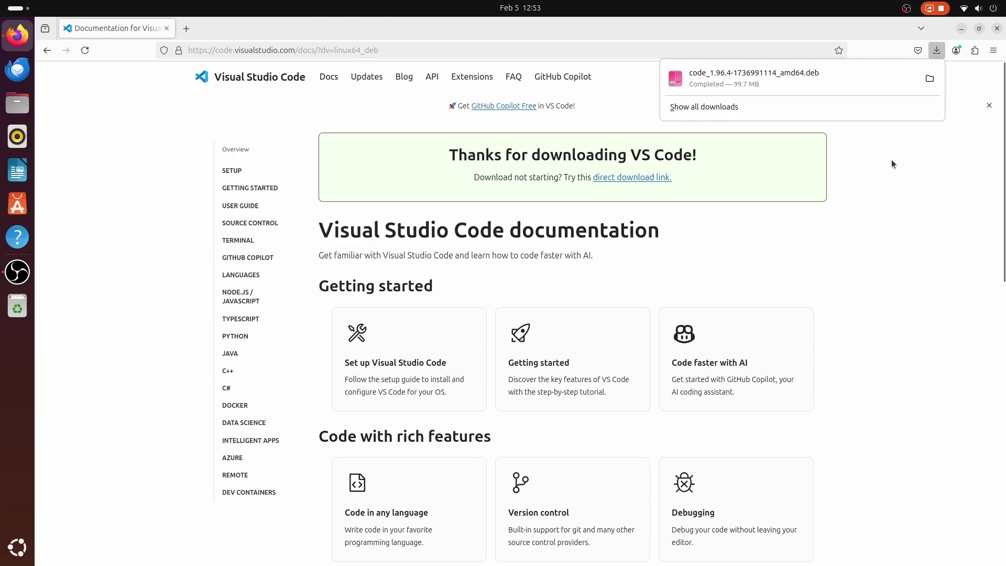
click(929, 79)
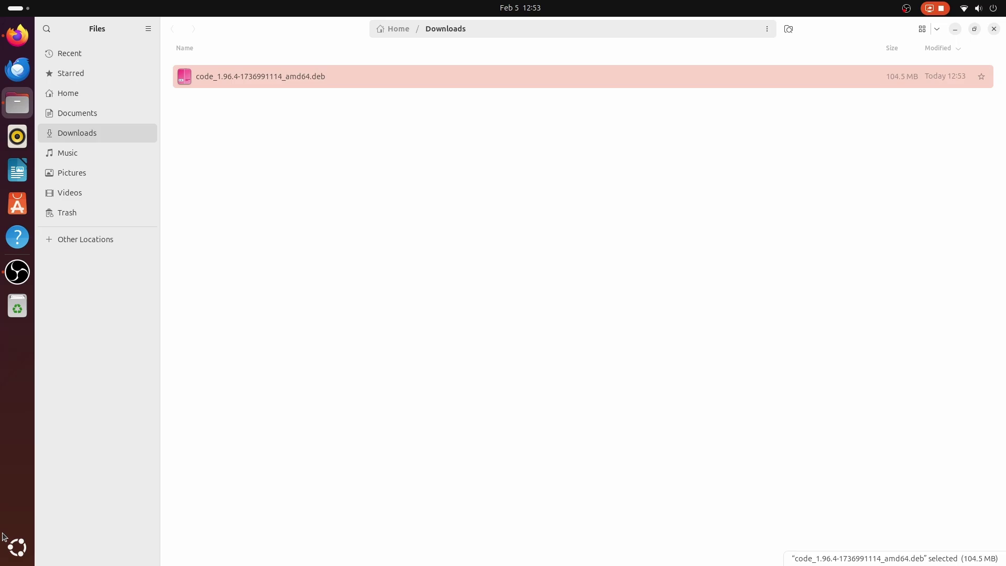
click(17, 546)
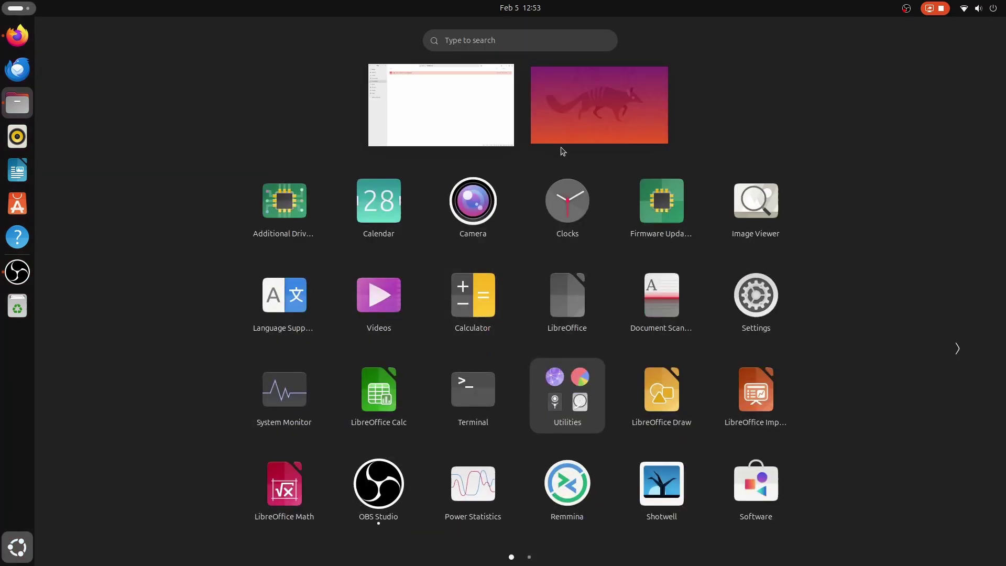
text(ter)
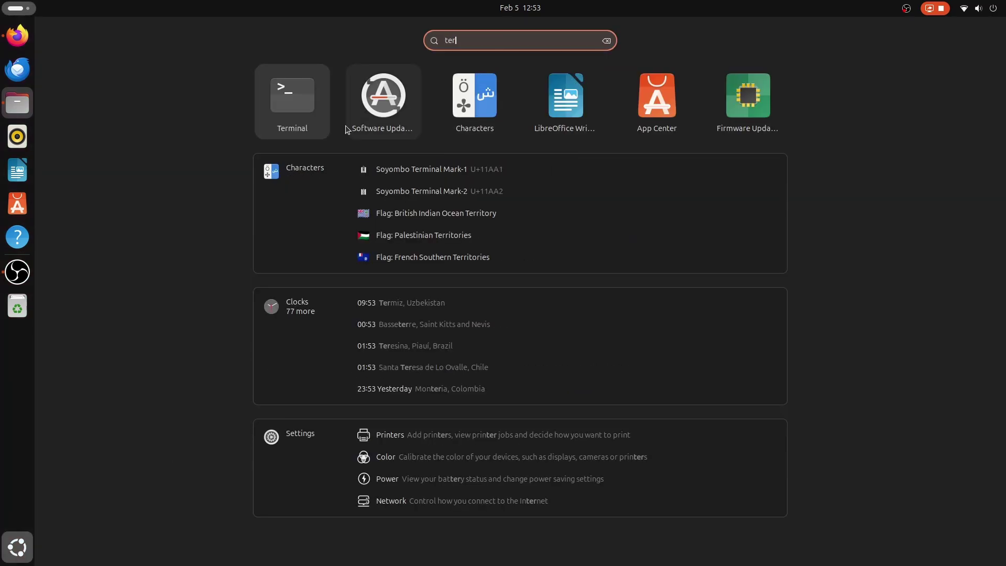
Launch Terminal from the 'ter' search and enlarge its window, nudging it left.
click(287, 106)
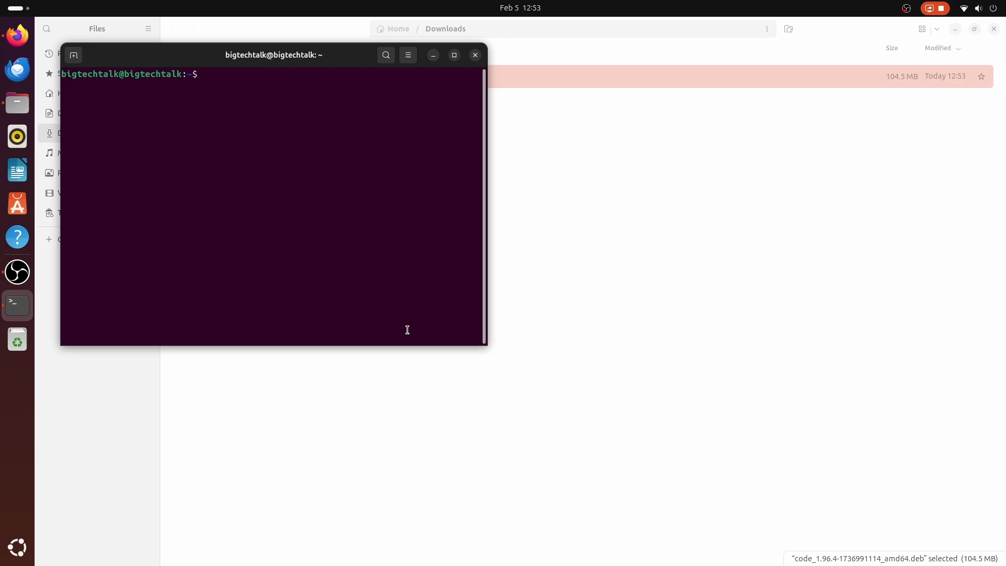
drag(487, 346, 660, 472)
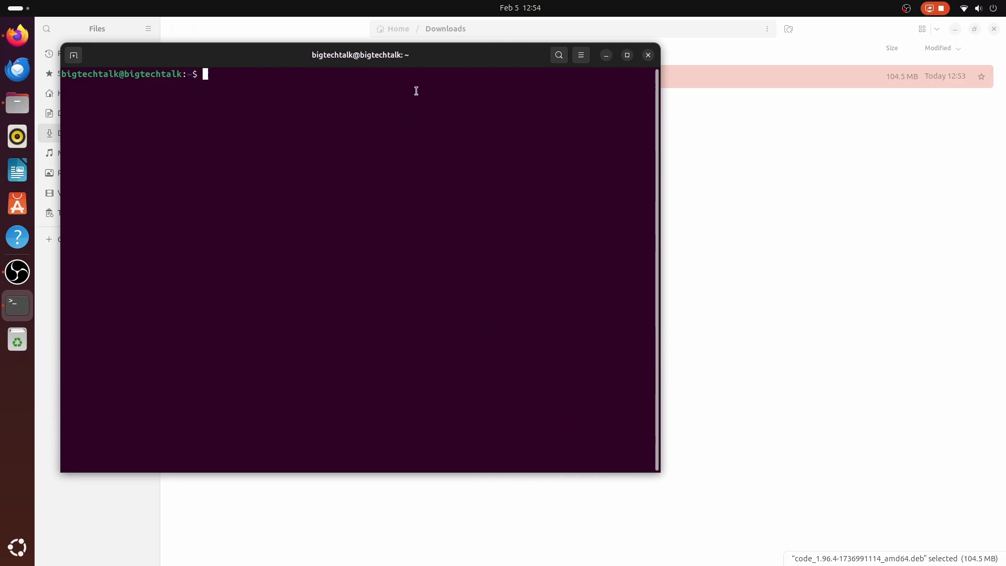
drag(420, 61, 399, 60)
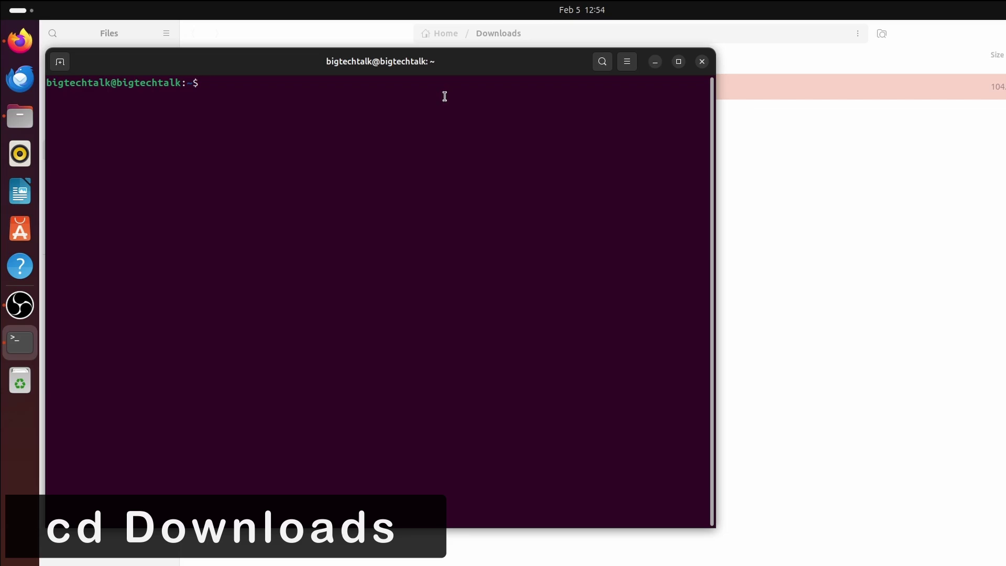
text(cd )
text(Down)
Change into the Downloads folder with cd and list it with ls.
key(Tab)
key(Return)
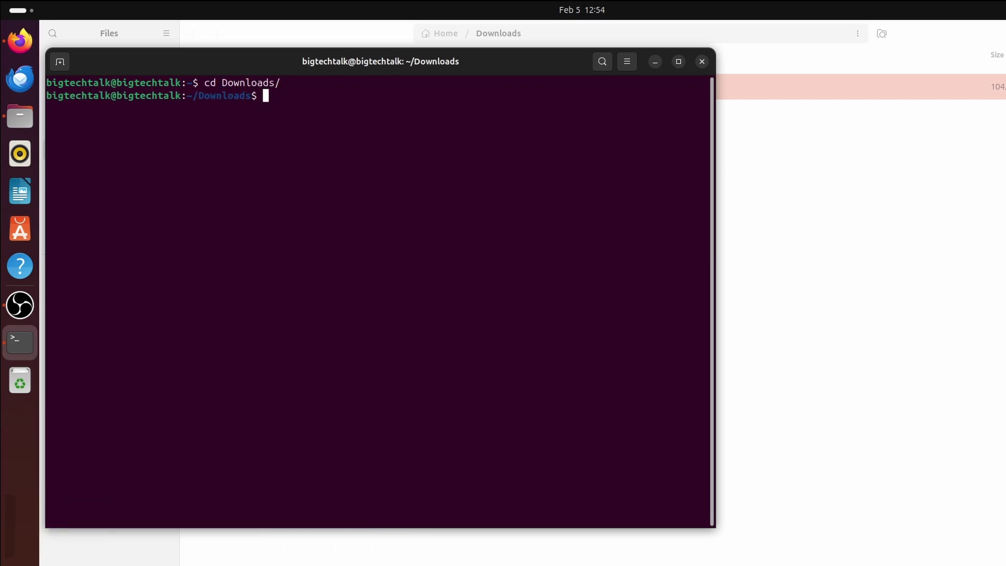
text(ls)
key(Return)
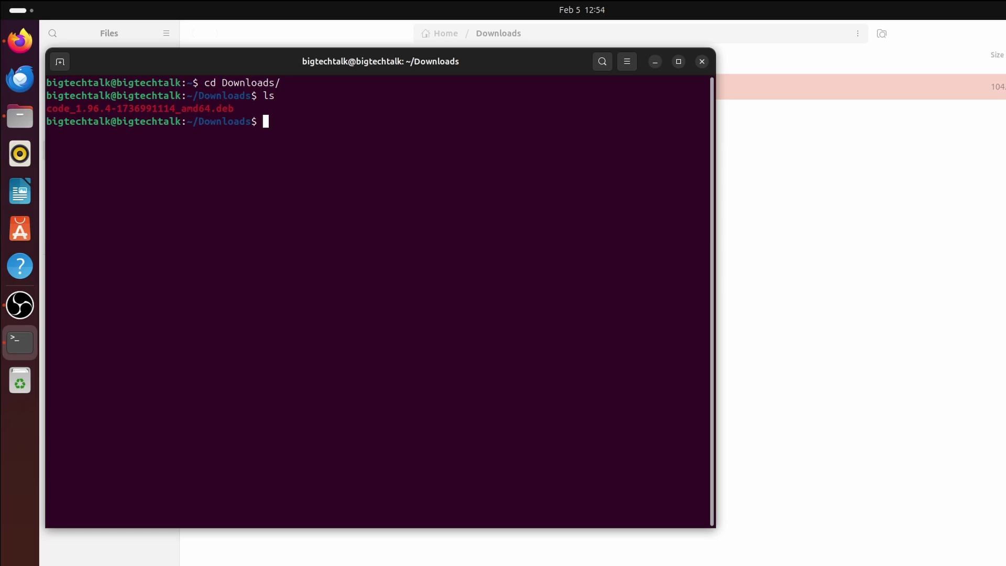
text(sudo )
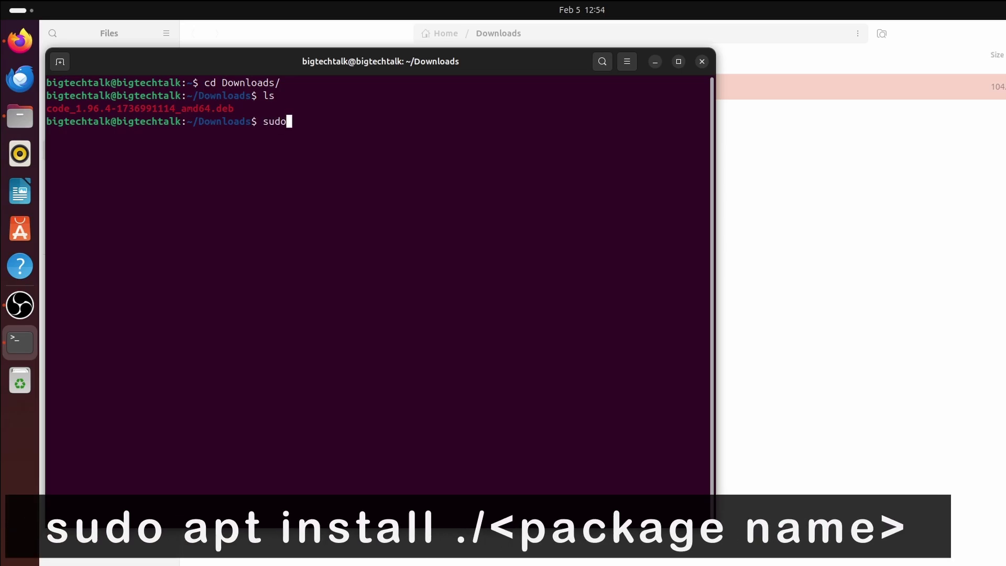
text(apt )
text(install )
text(./co)
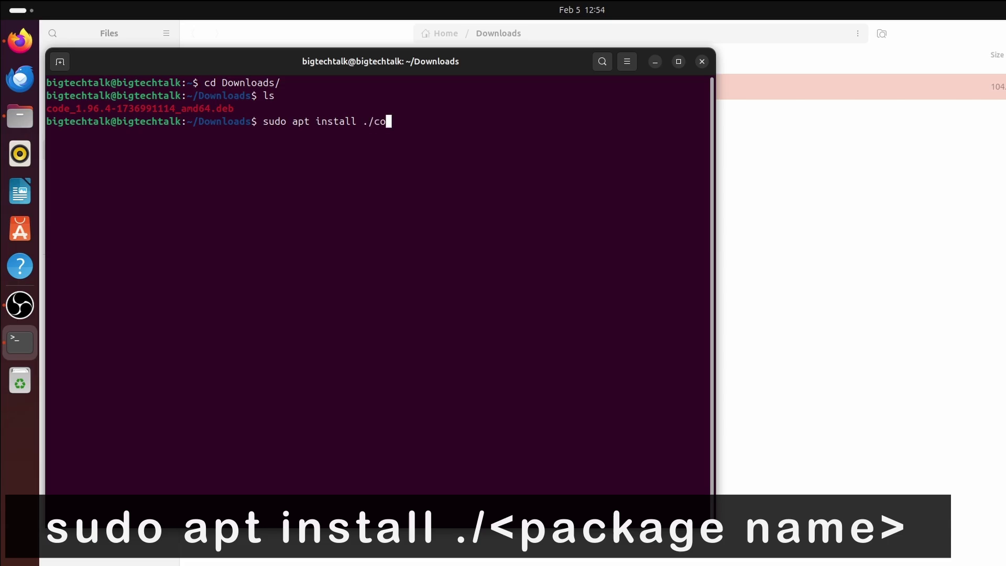
text(de)
Install the package with 'sudo apt install ./code…', giving the password, and highlight the permission notice.
key(Tab)
key(Return)
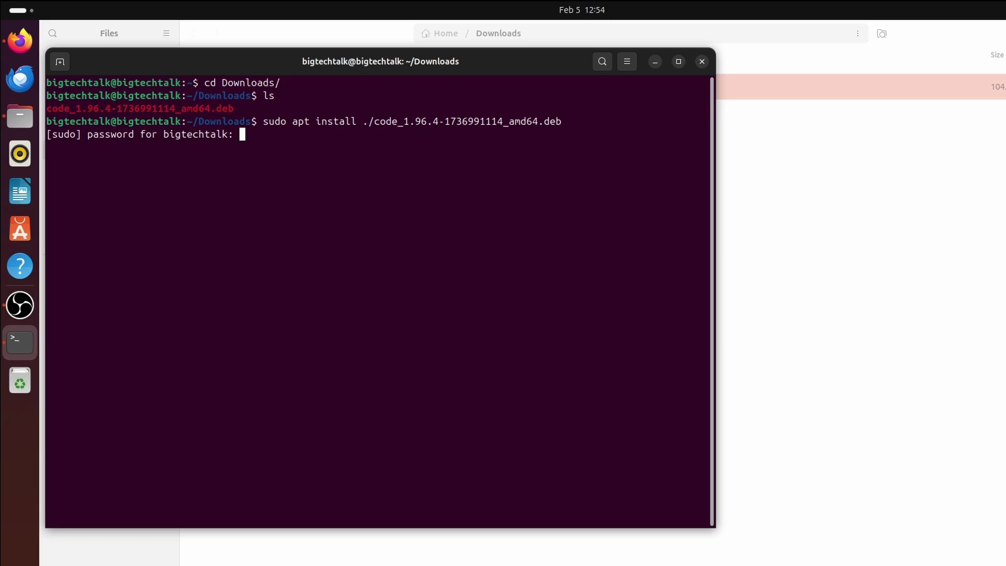
key(Return)
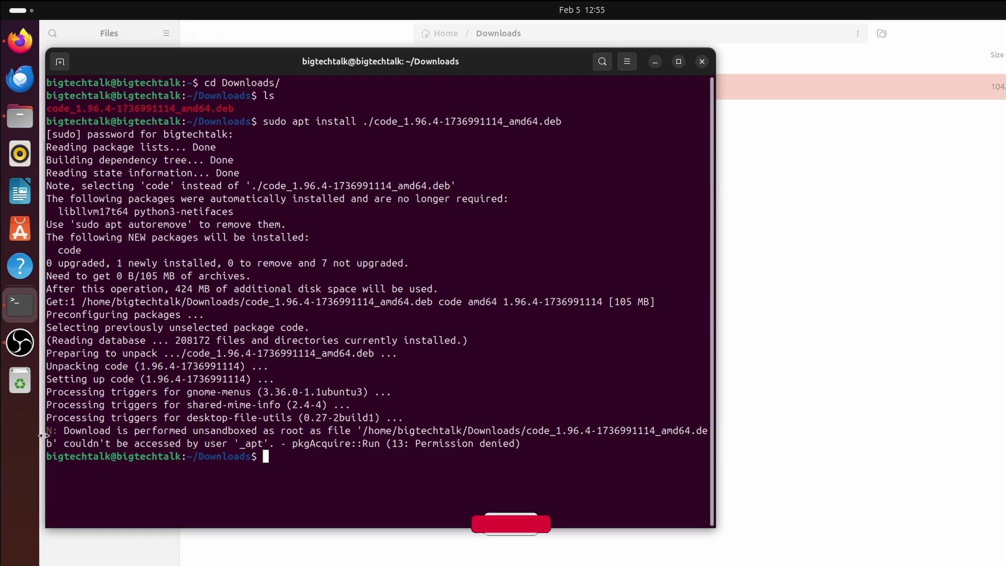
drag(45, 430, 523, 445)
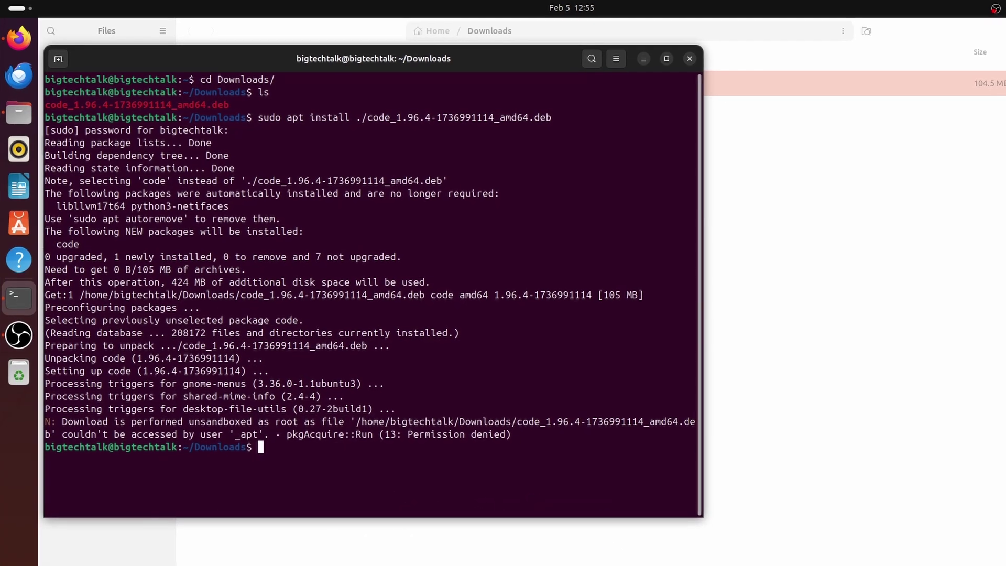
Search 'vs' in the app overview and launch Visual Studio Code.
key(super+a)
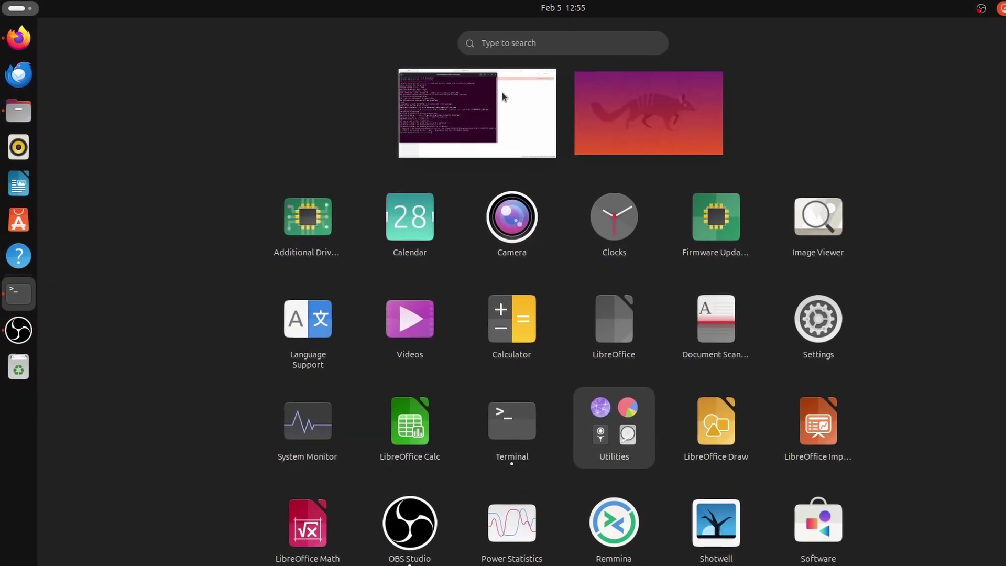
text(v)
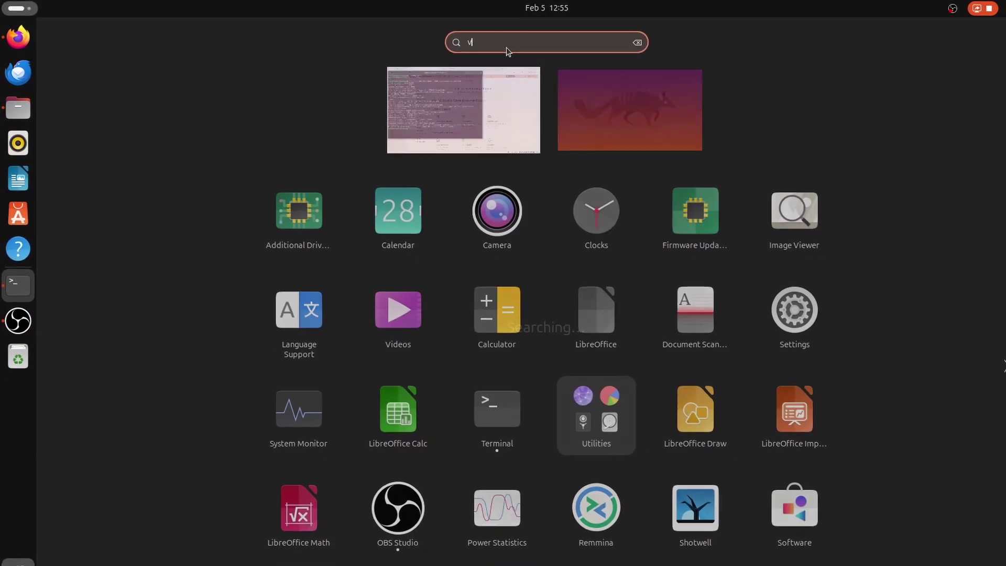
text(s)
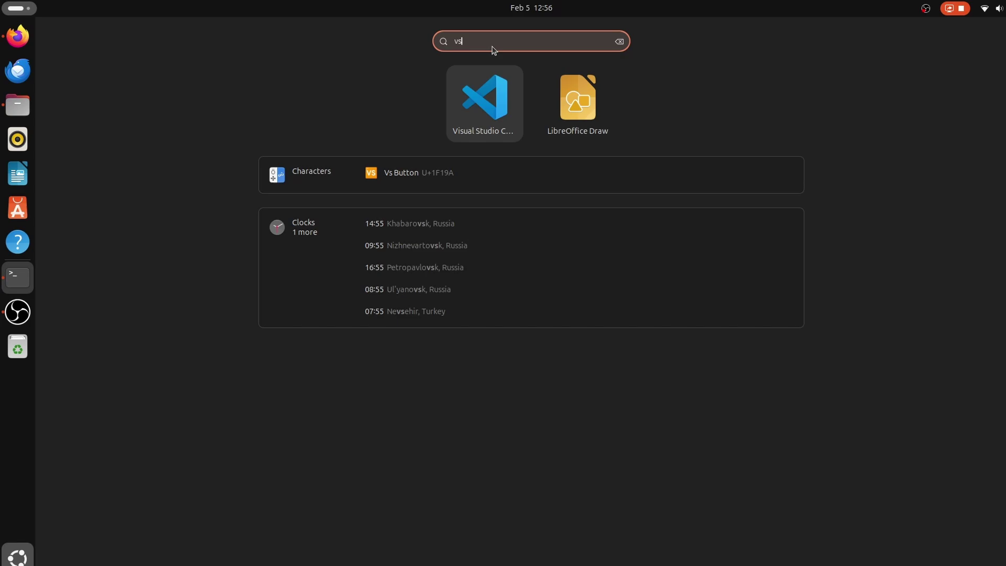
click(480, 105)
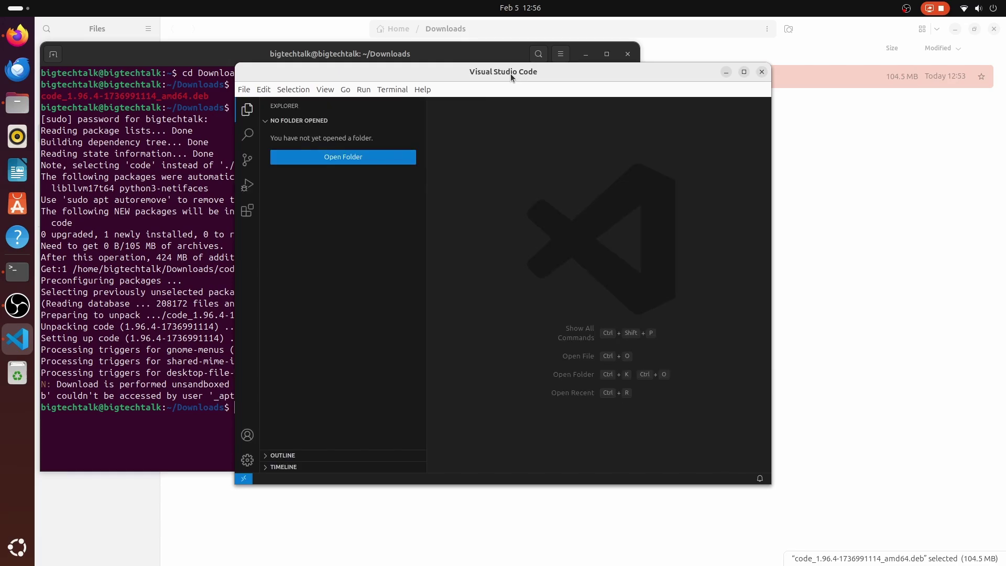
Maximize the Visual Studio Code window from its title bar.
double_click(510, 76)
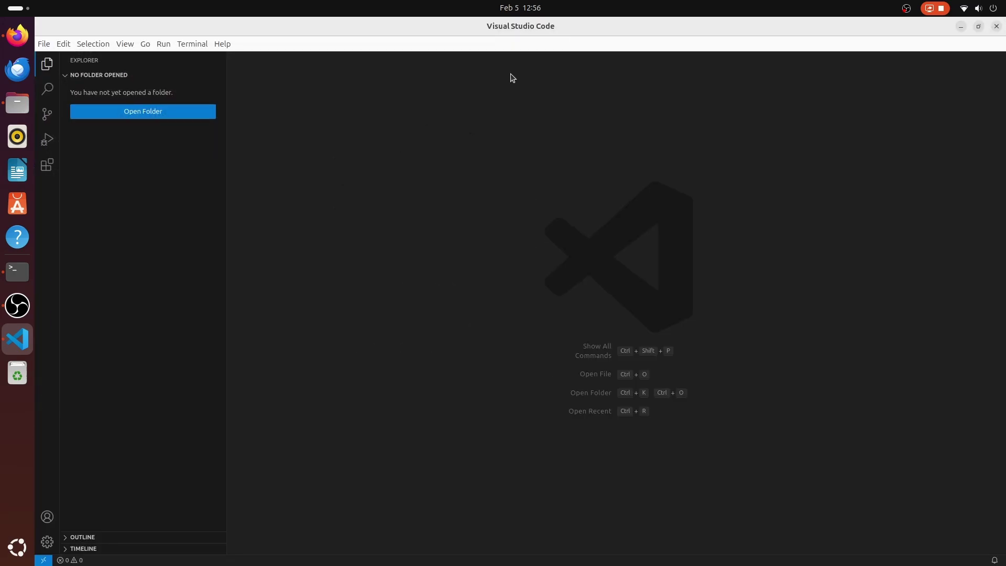